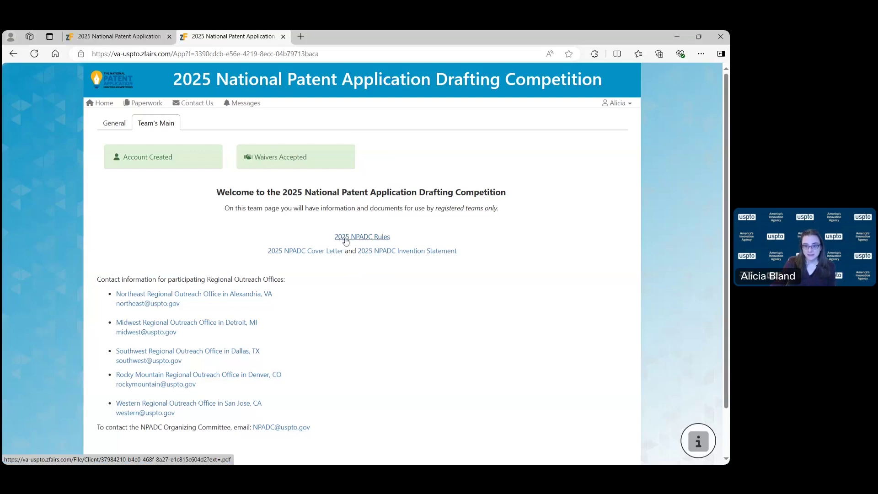
- Open the 2025 NPADC Rules PDF and highlight the 'Unique Project ID' filename prefix in rule 26
click(346, 238)
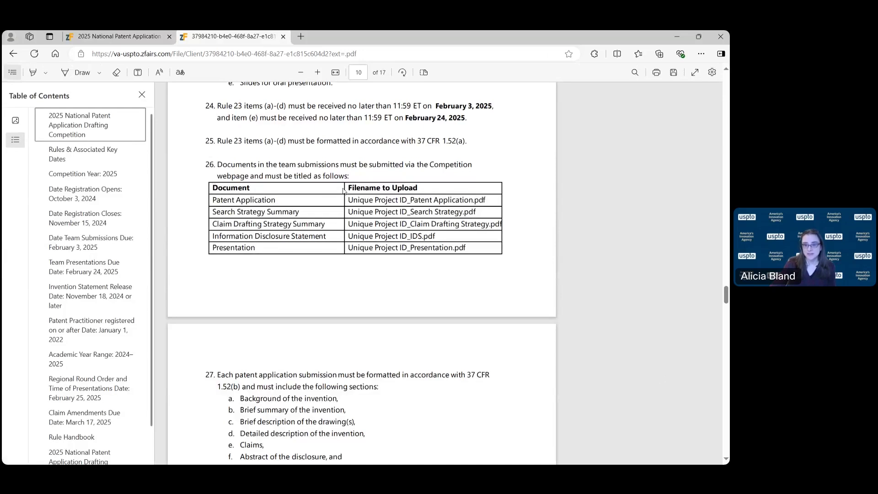
mouse_move(350, 200)
mouse_down()
mouse_move(404, 204)
mouse_move(352, 201)
mouse_up()
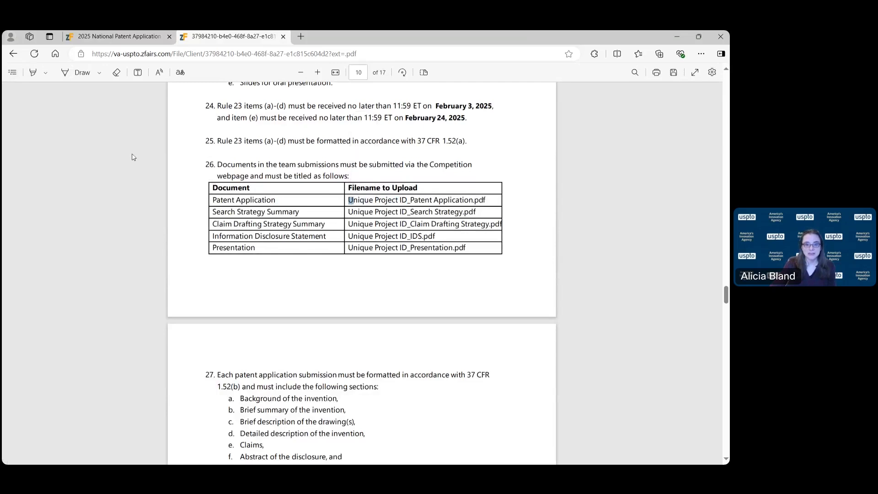
- Go back to zFairs, open My Profile's Entry tab, and select the team's Project Id value
click(14, 54)
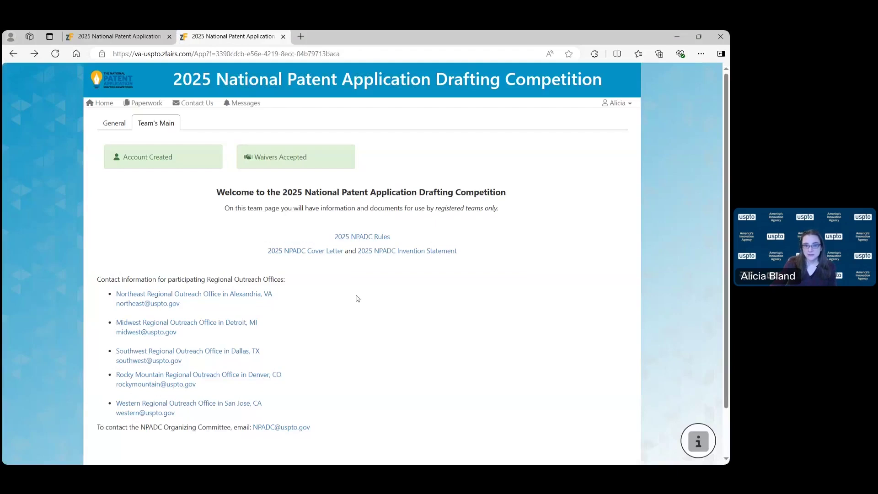
click(630, 105)
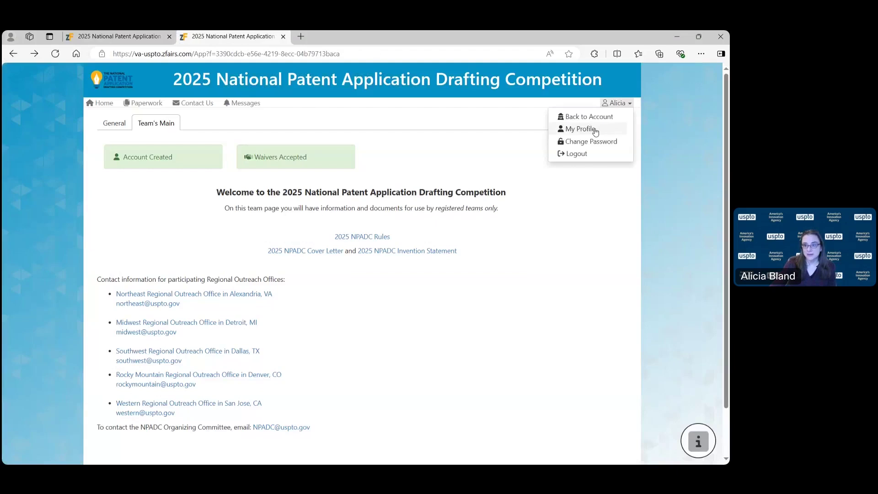
click(580, 129)
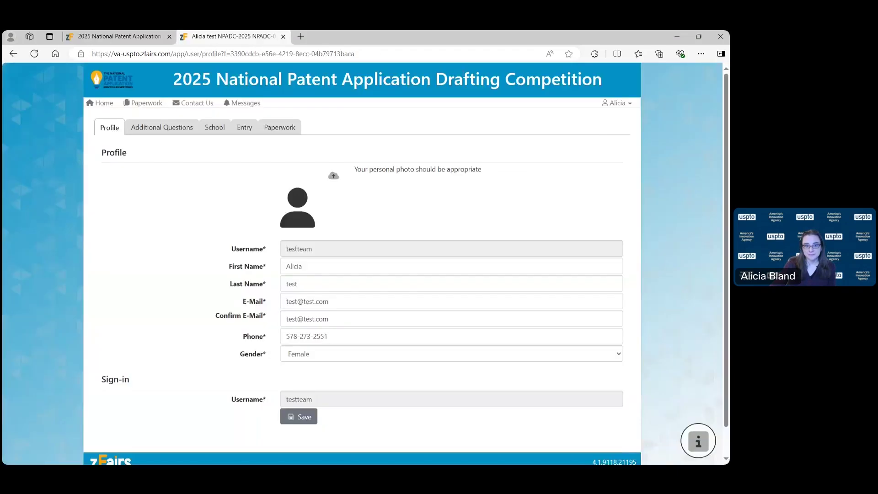
click(245, 129)
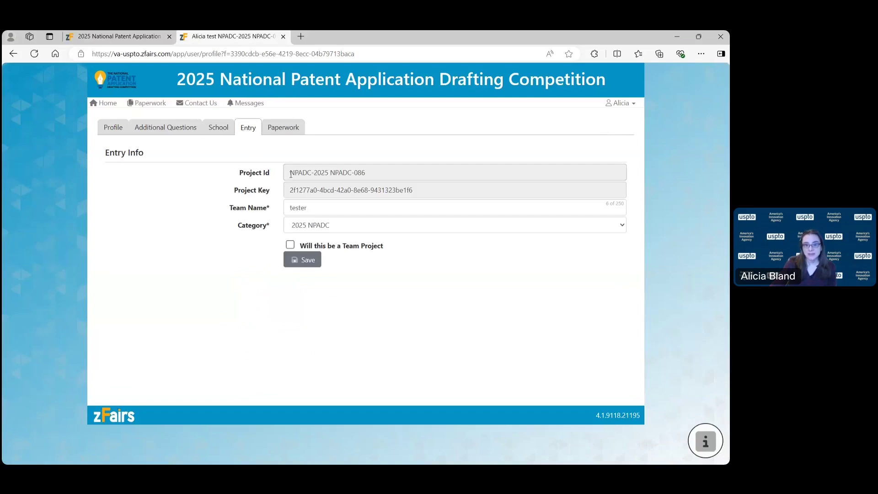
drag(290, 174, 272, 180)
click(226, 182)
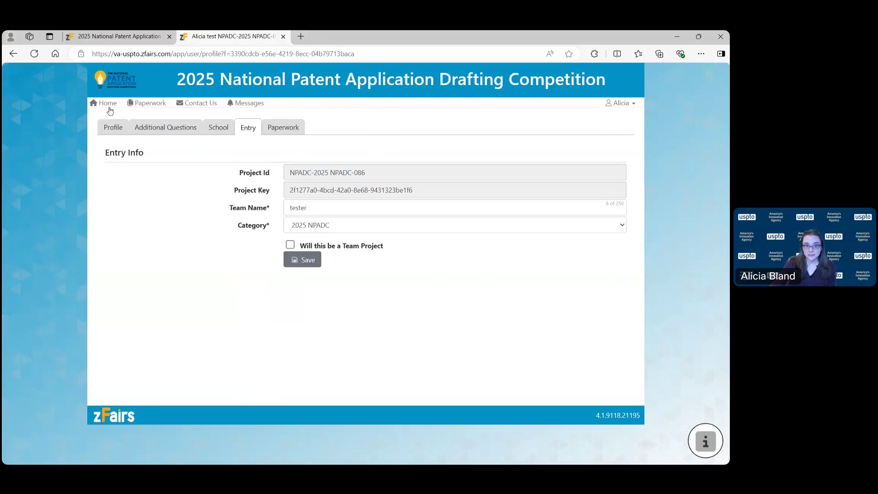
- Open Paperwork, review the seven listed files, and start the Patent Application upload
click(151, 107)
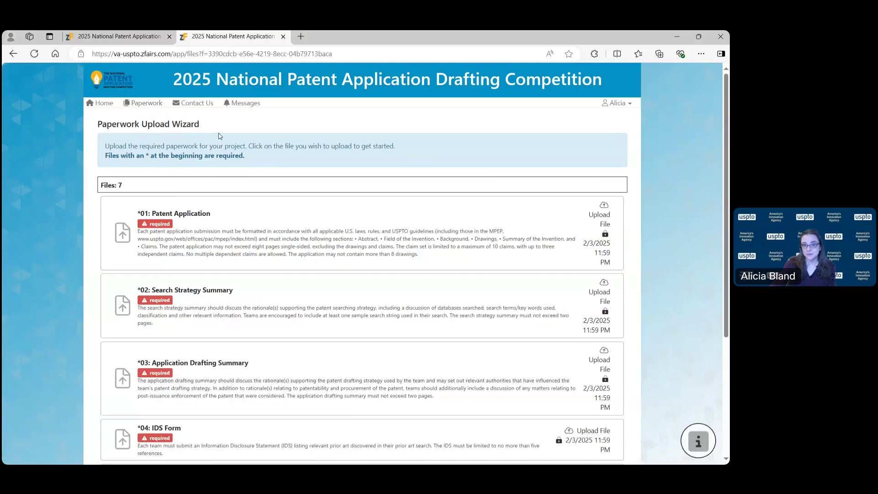
scroll(282, 200, down, 3)
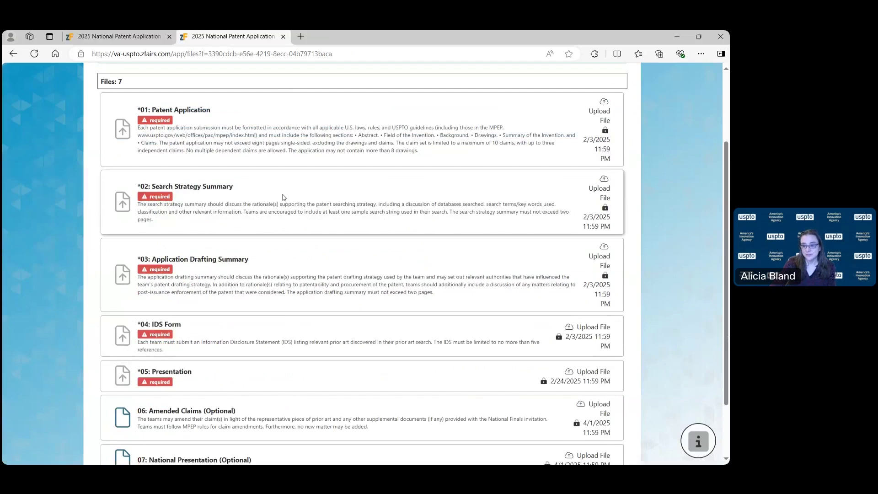
scroll(282, 243, up, 3)
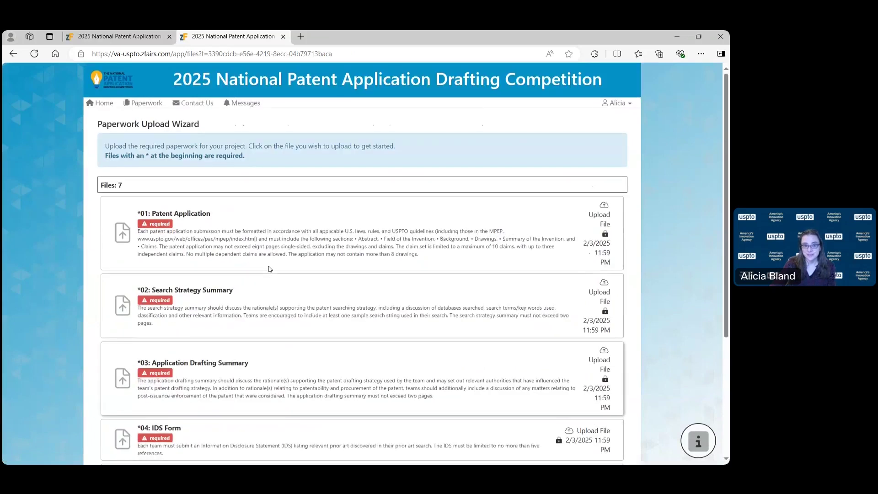
scroll(249, 253, down, 1)
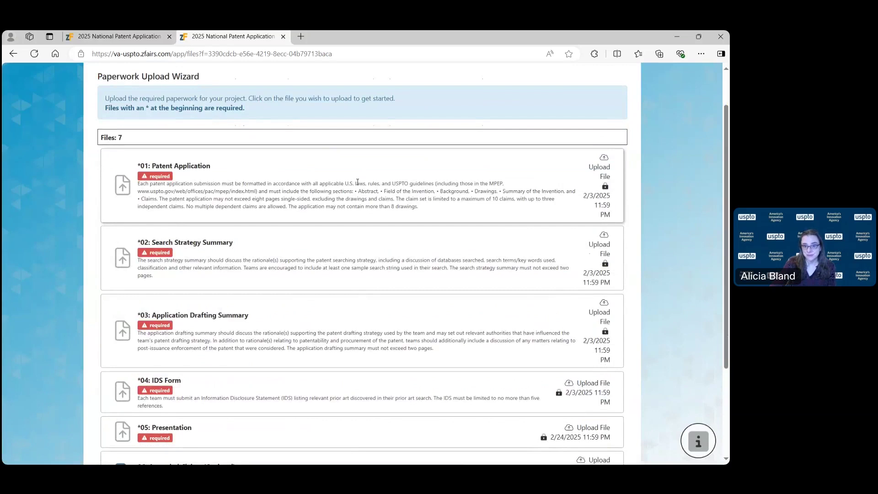
click(604, 176)
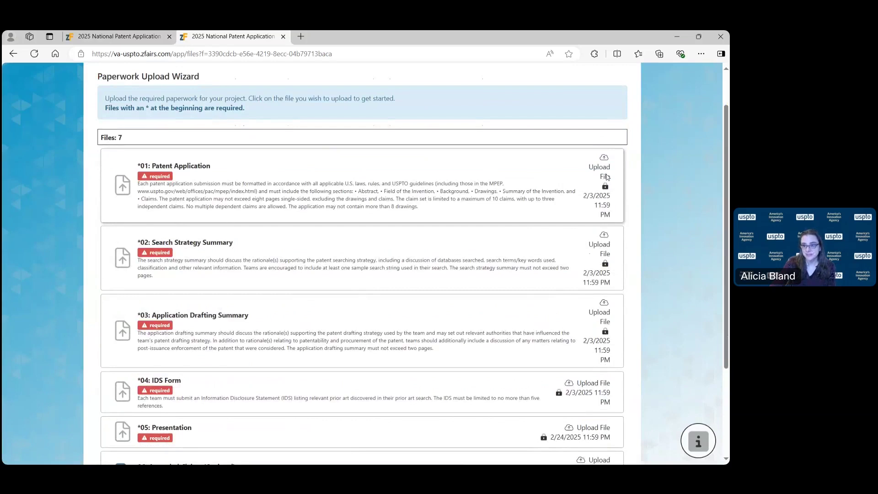
- Choose the Patent Application PDF from the computer and upload it to item 01
click(241, 277)
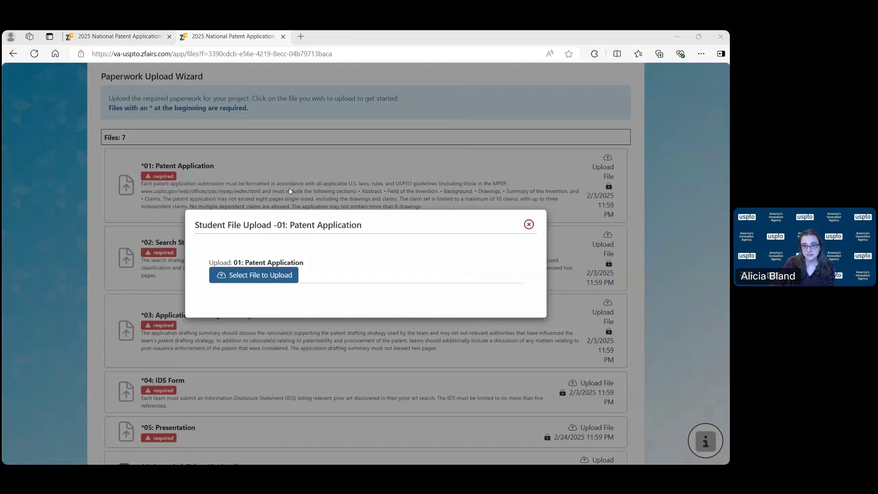
click(384, 314)
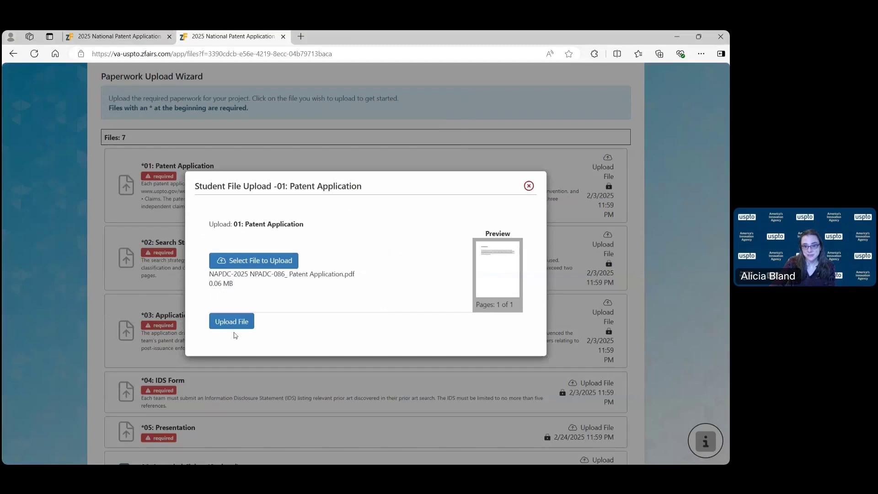
click(232, 322)
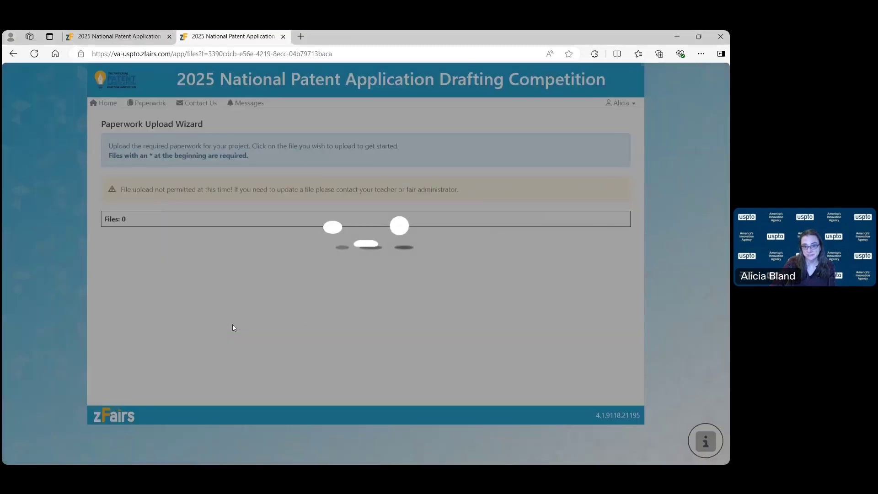
- Preview the uploaded Patent Application PDF, then close it and return to the list
scroll(223, 252, down, 2)
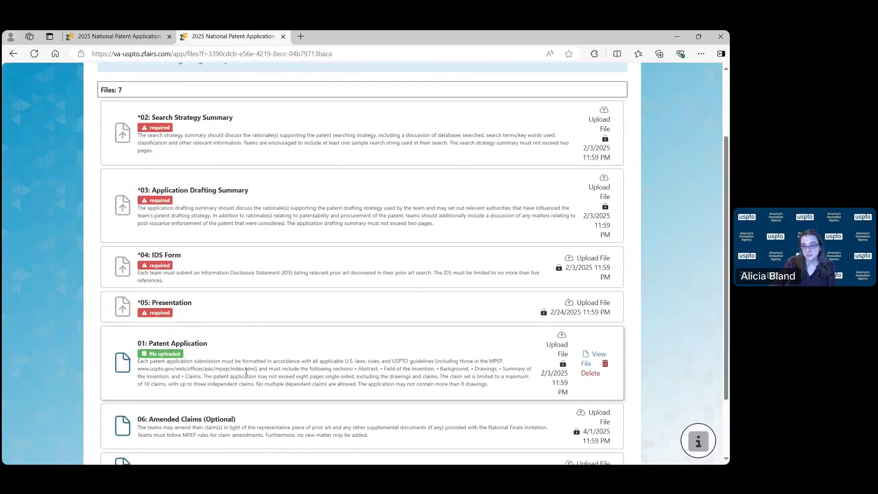
scroll(246, 371, down, 2)
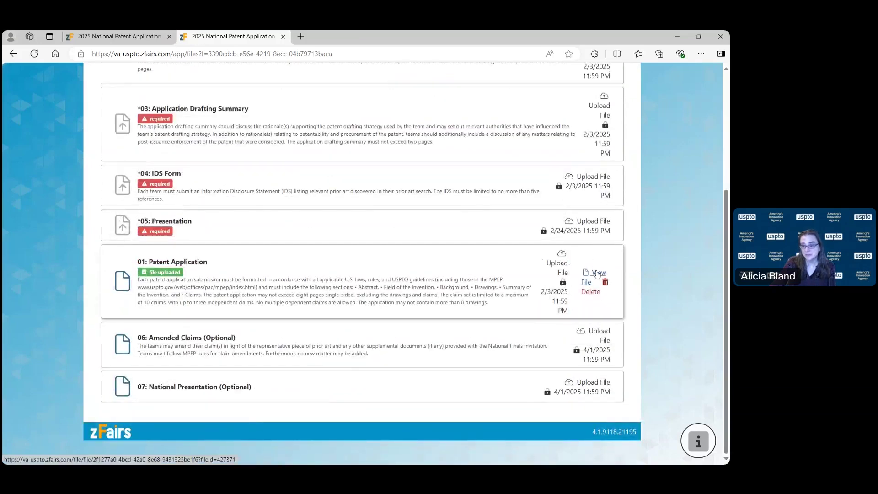
click(597, 274)
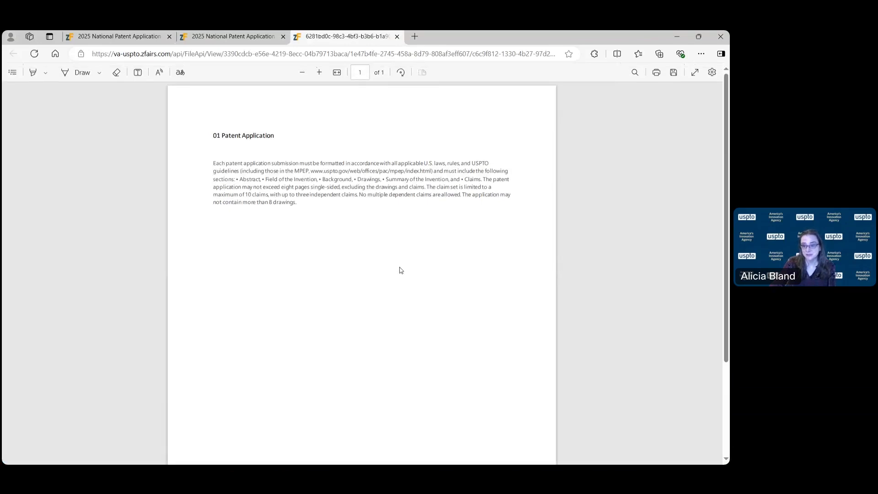
click(397, 36)
scroll(452, 285, down, 2)
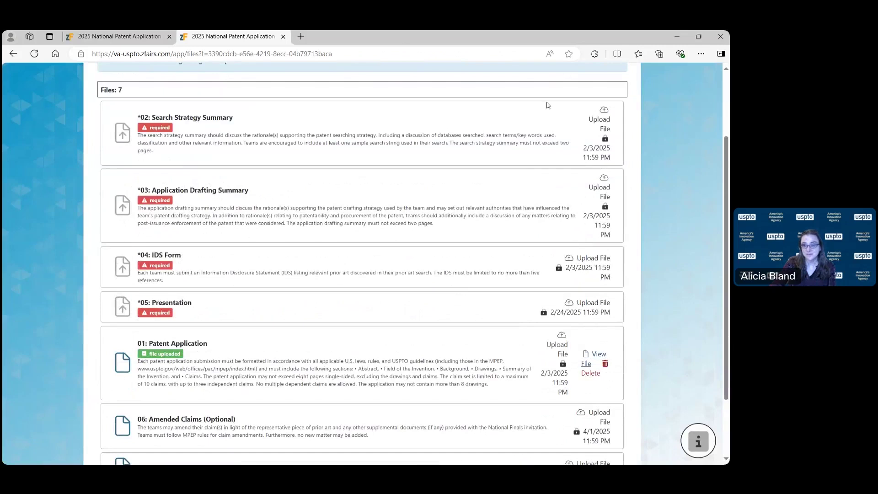
- Upload the Search Strategy Summary PDF to item 02
click(598, 121)
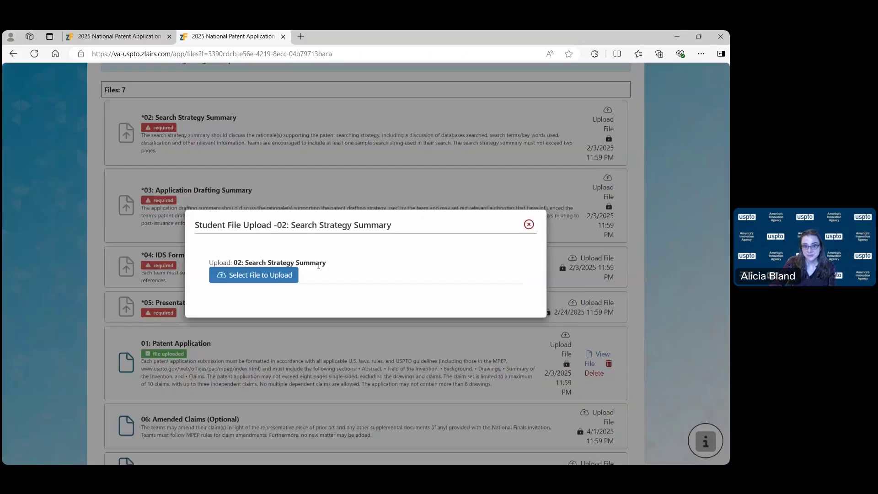
click(270, 277)
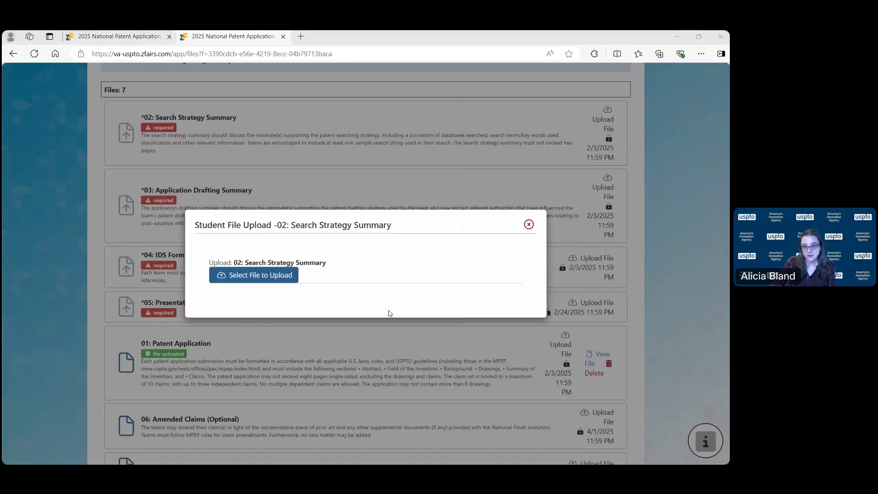
click(226, 321)
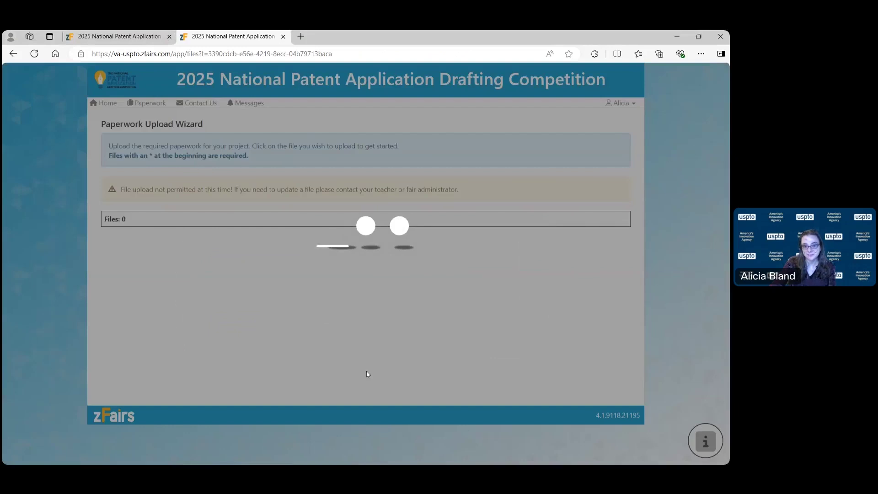
- Upload the Application Drafting Summary PDF to item 03
click(601, 219)
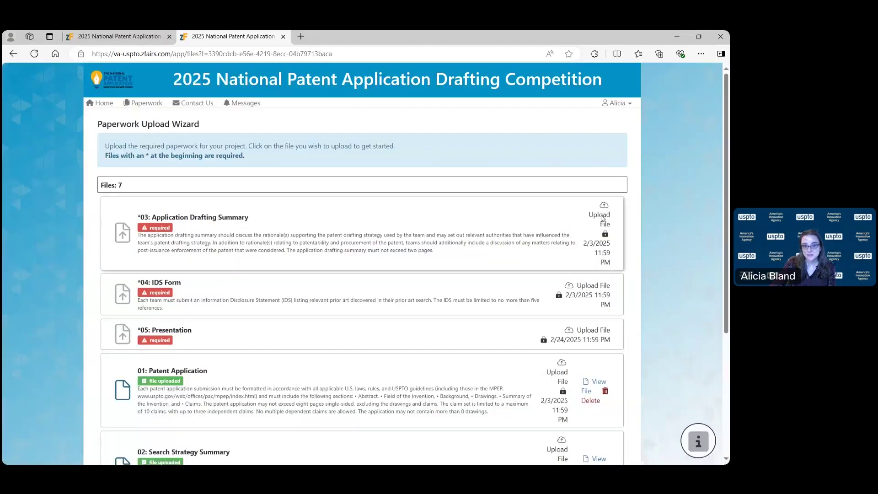
click(279, 279)
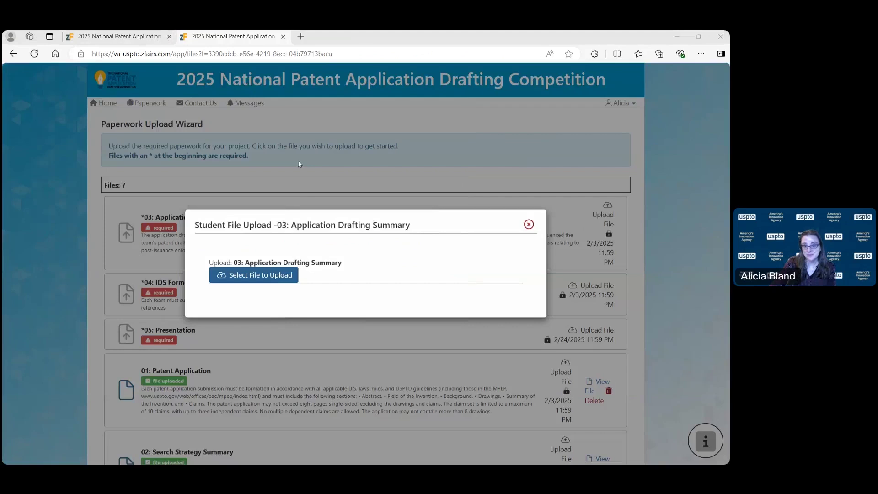
click(378, 309)
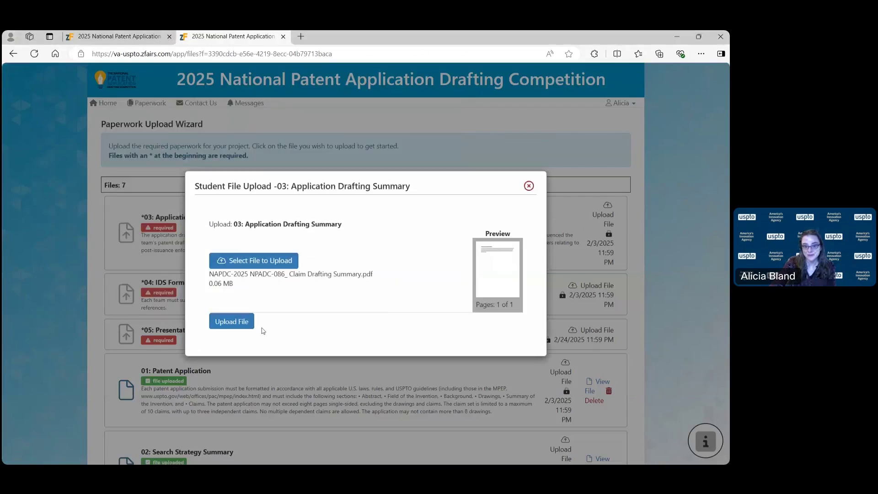
click(237, 325)
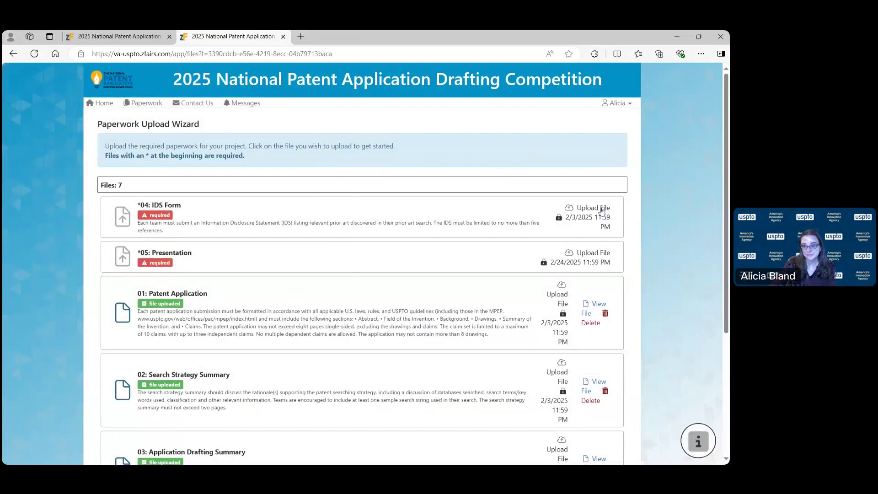
- Upload the IDS Form PDF to item 04
click(600, 208)
click(267, 279)
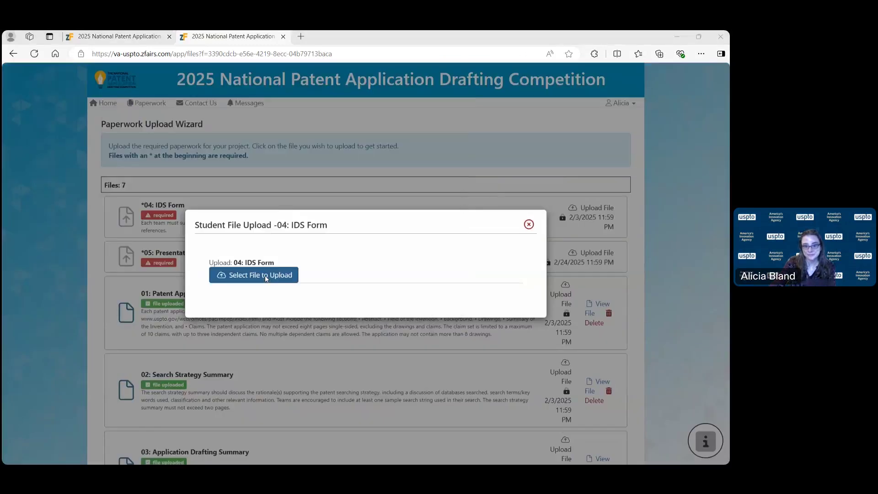
double_click(396, 307)
click(221, 324)
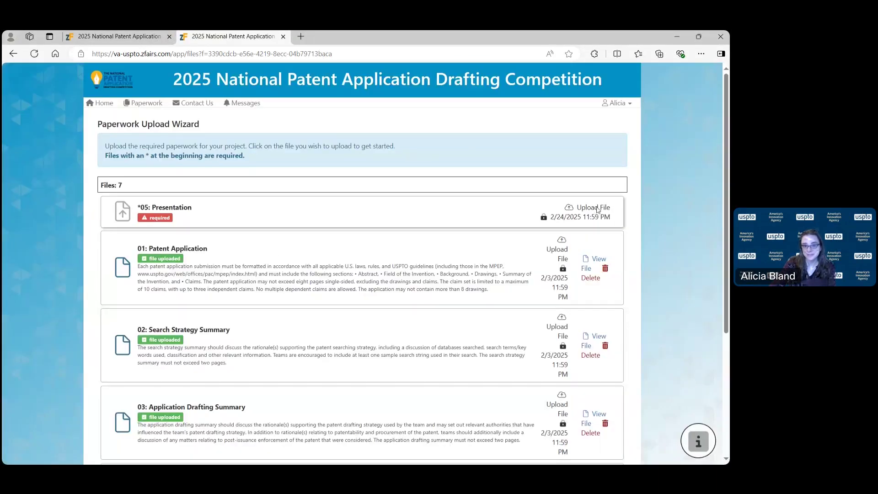
- Upload the Presentation file to item 05 and check that all five documents show uploaded
click(595, 209)
click(275, 276)
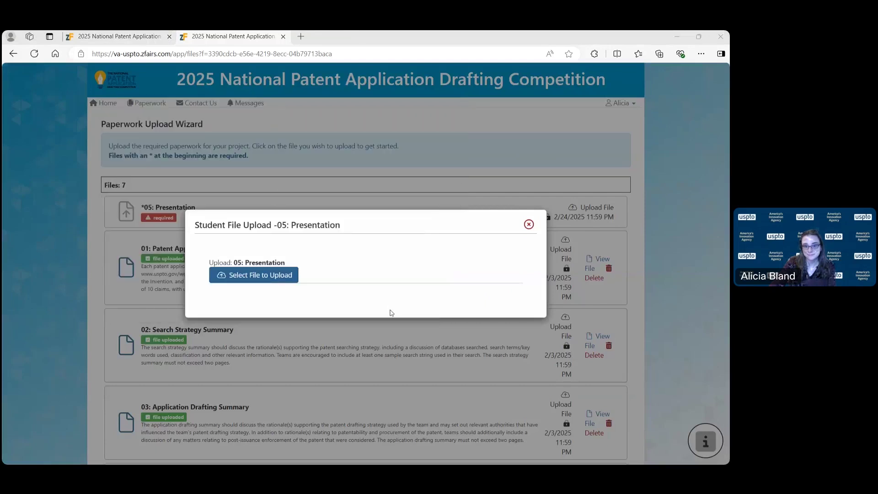
click(231, 322)
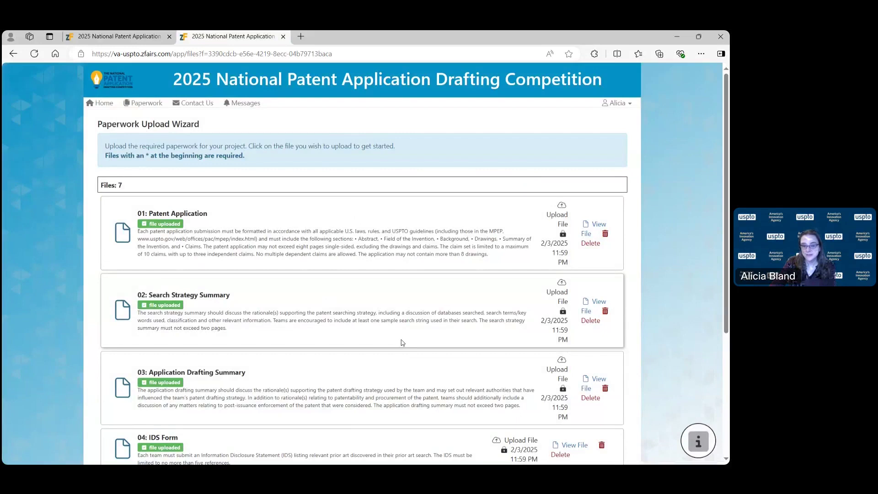
scroll(401, 343, down, 2)
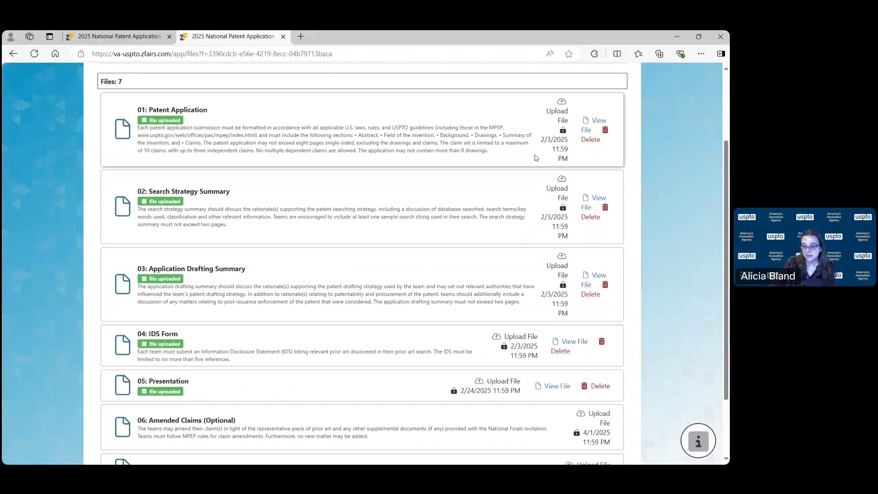
scroll(503, 252, up, 1)
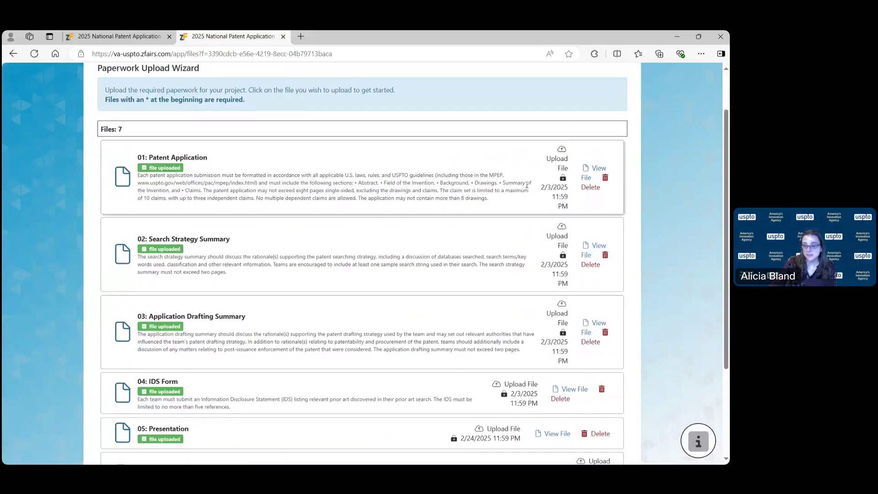
- Delete the uploaded Patent Application file, then upload its PDF again to item 01
click(605, 182)
click(416, 123)
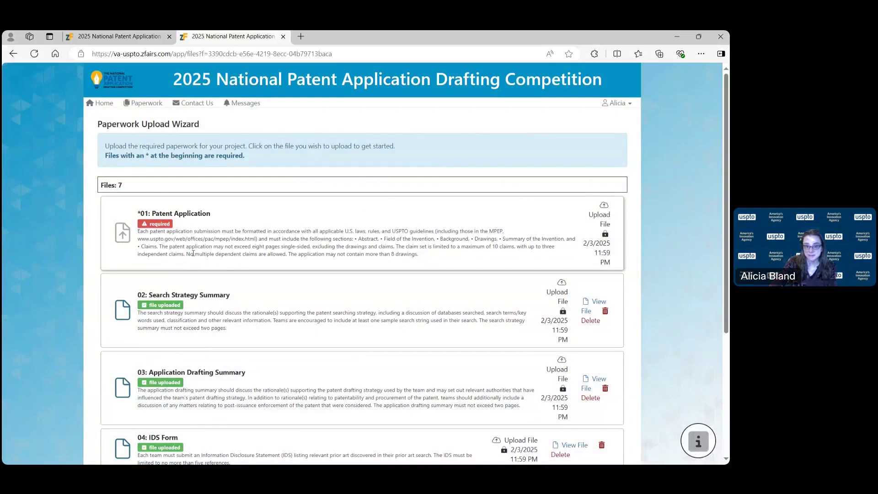
click(604, 224)
click(281, 275)
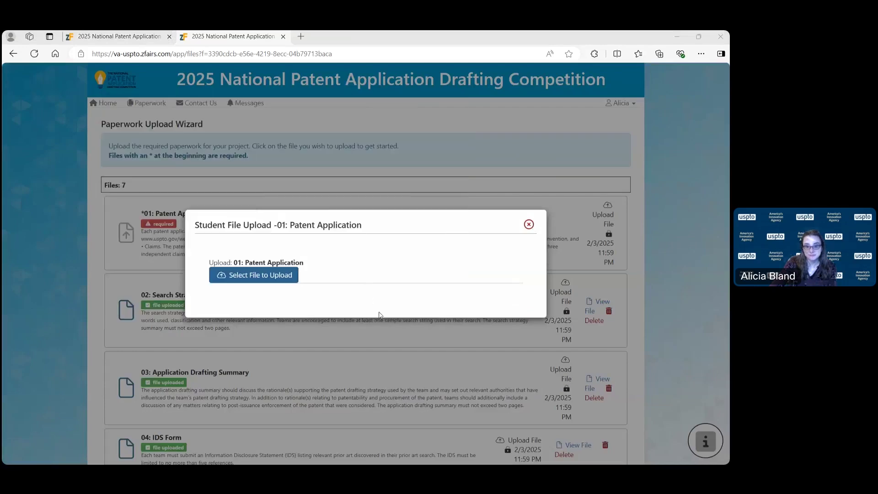
click(238, 321)
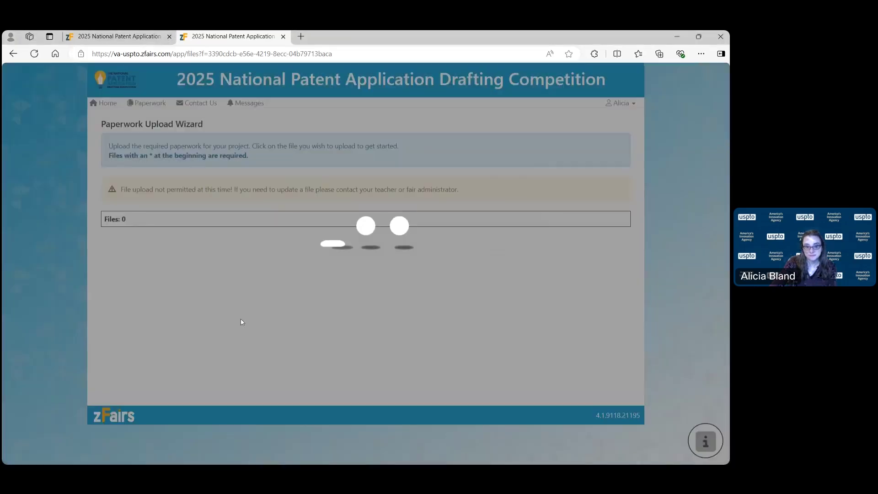
scroll(242, 323, down, 2)
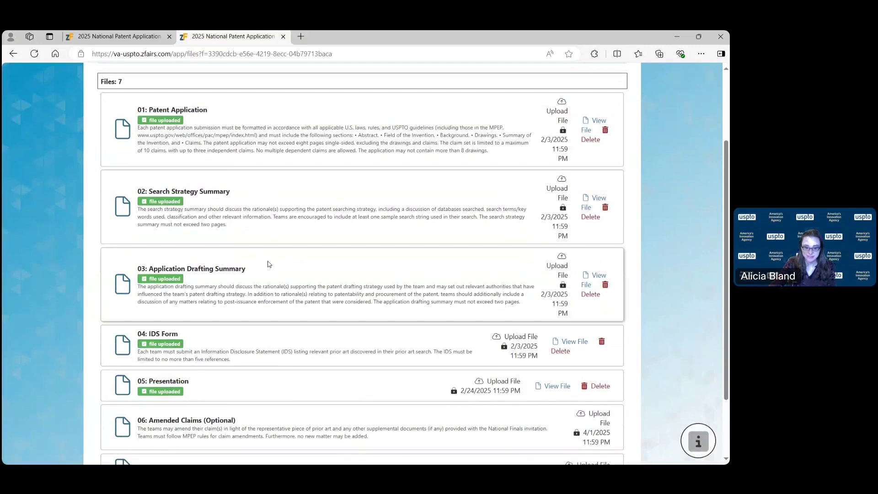
scroll(270, 280, up, 3)
- Go to the zFairs Contact Us page with the General Inquiry contact form
click(192, 105)
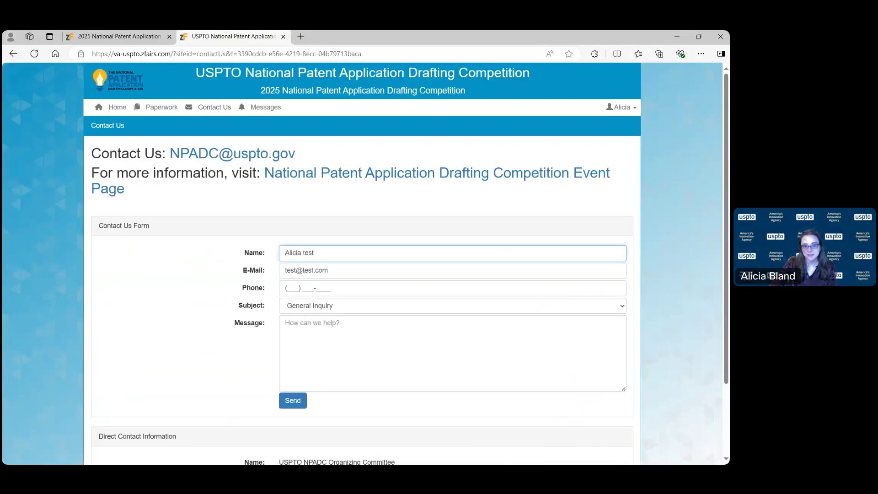